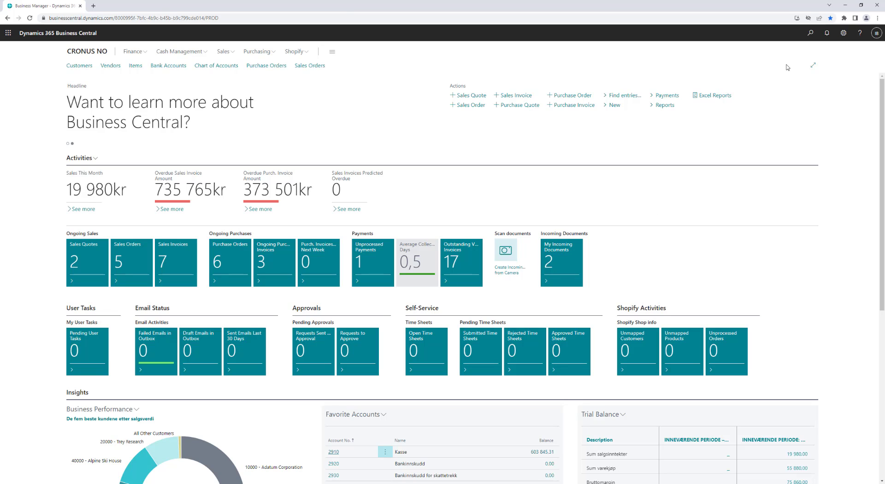
# - Search Business Central for 'user' and open the Users page from the results
pyautogui.click(810, 34)
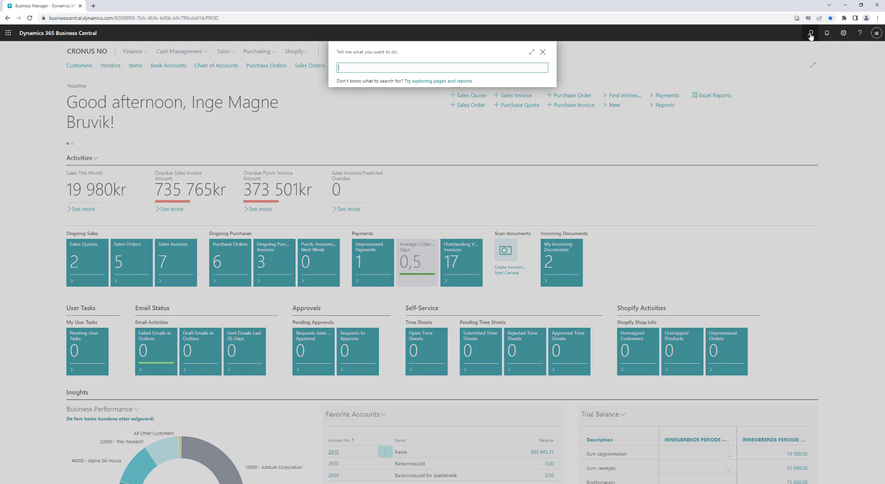
pyautogui.write('user')
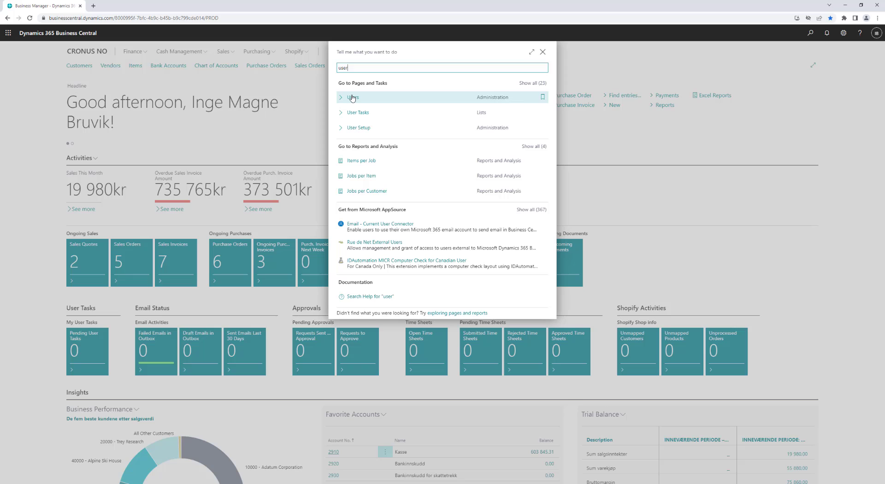
pyautogui.click(353, 97)
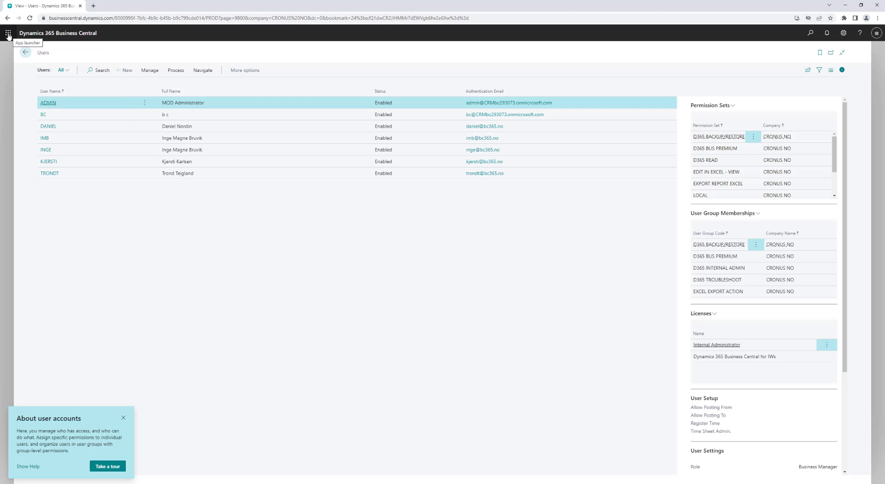
# - Launch the Microsoft 365 admin center through the App launcher's Admin entry
pyautogui.click(8, 34)
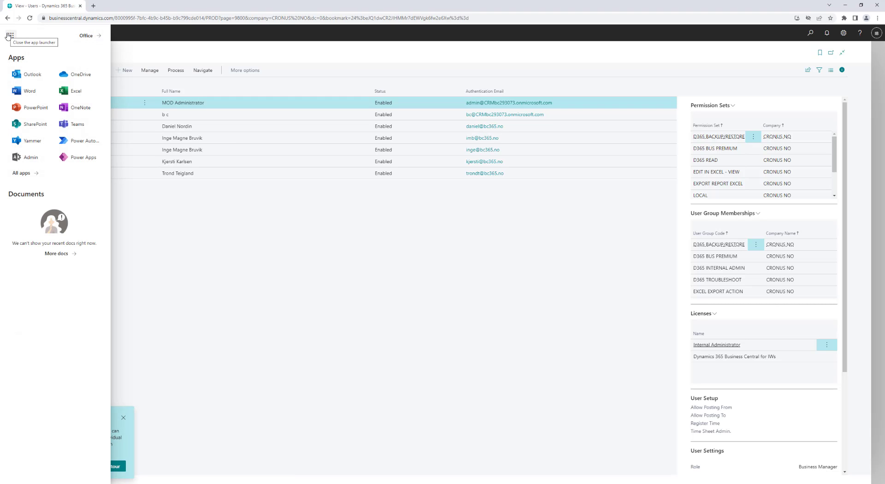
pyautogui.click(28, 159)
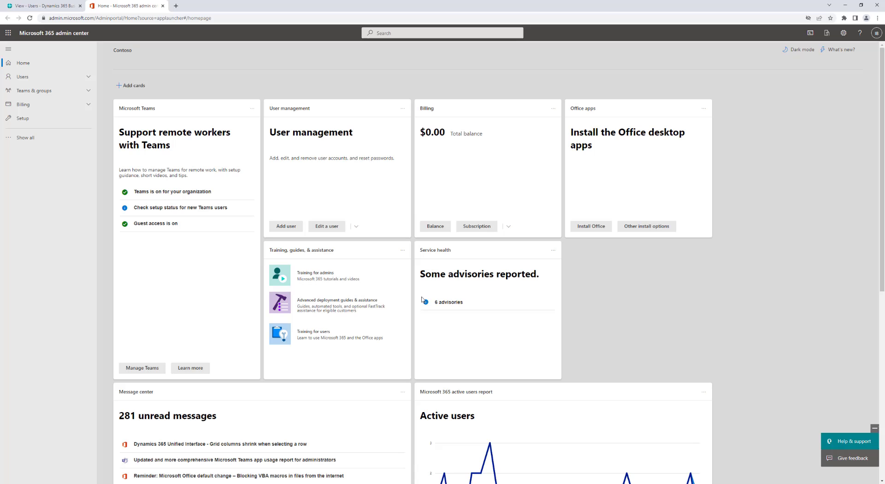
# - Expand Users in the navigation and go to Active users
pyautogui.click(25, 79)
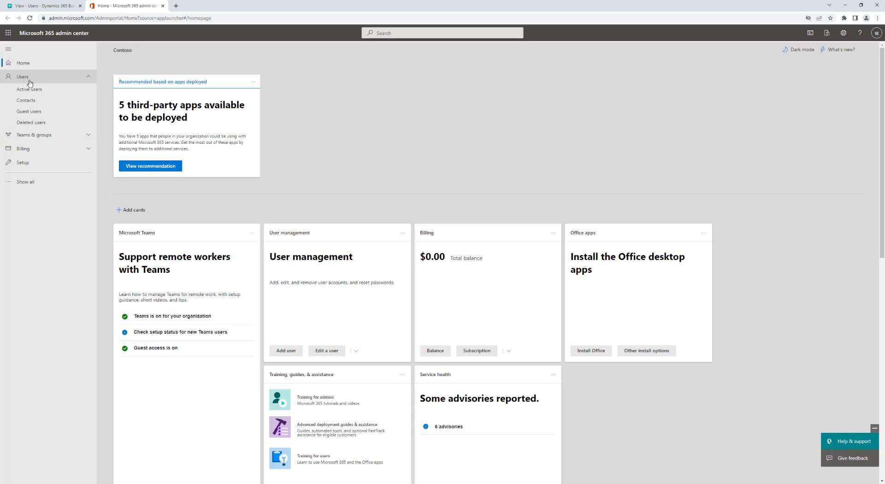
pyautogui.click(32, 92)
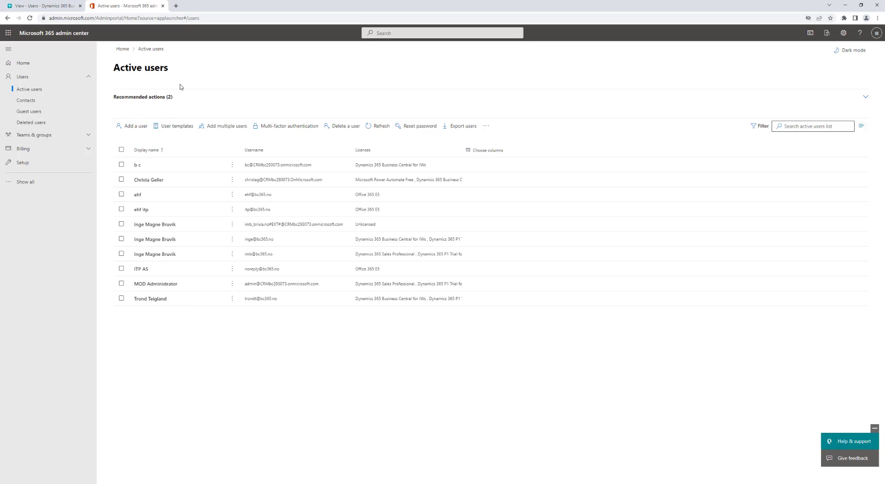
# - Start Add a user and enter the new user's first name, last name and username
pyautogui.click(130, 126)
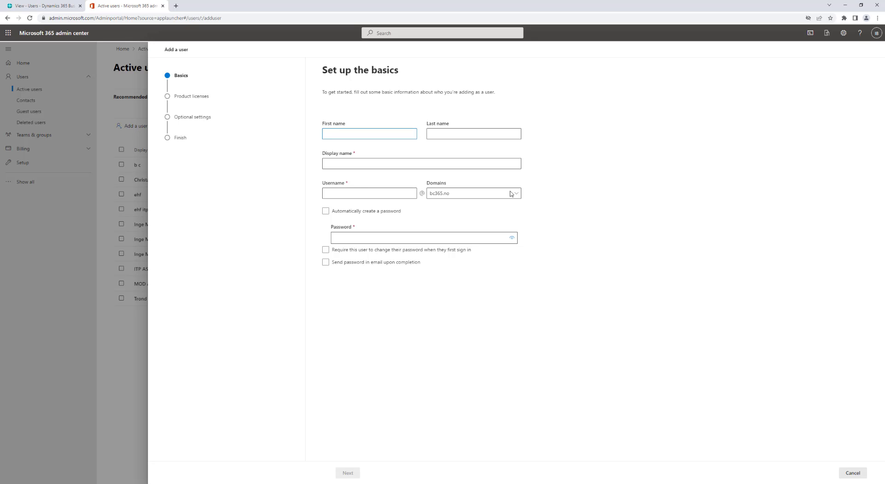
pyautogui.write('Pett')
pyautogui.press('Tab')
pyautogui.write('petter')
pyautogui.press('Tab')
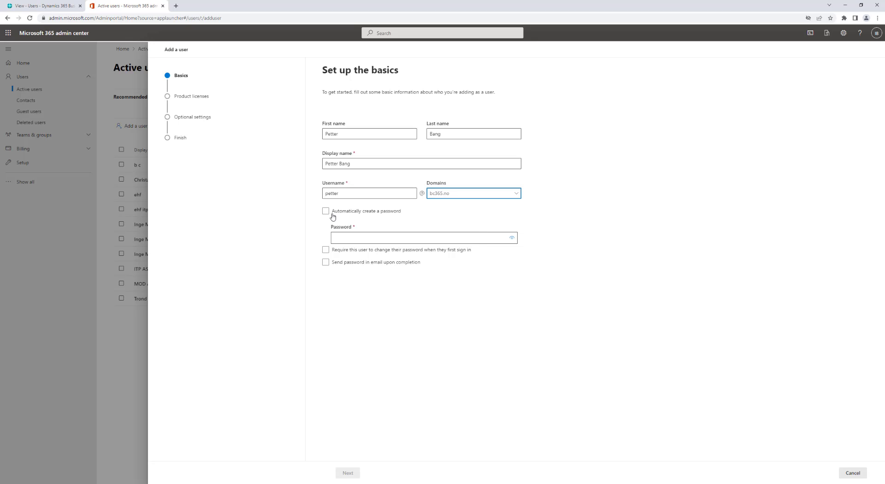
# - Auto-create the password and email it upon completion, then continue to product licenses
pyautogui.click(326, 211)
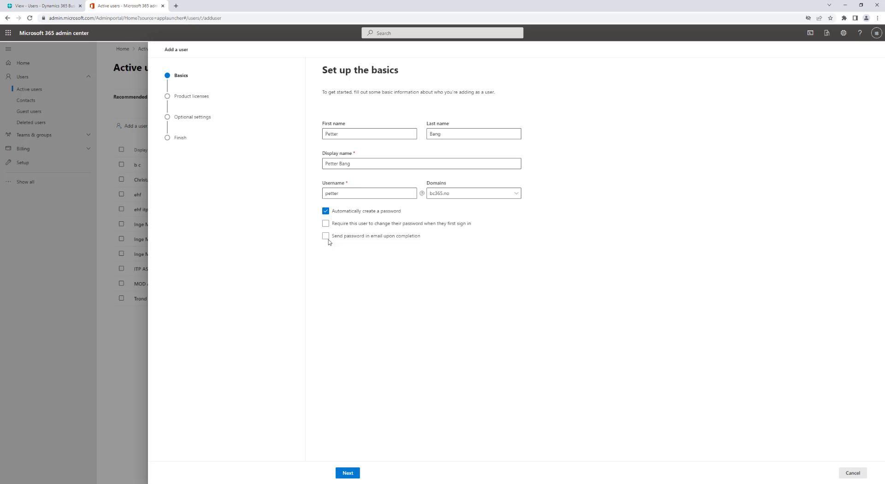
pyautogui.click(326, 236)
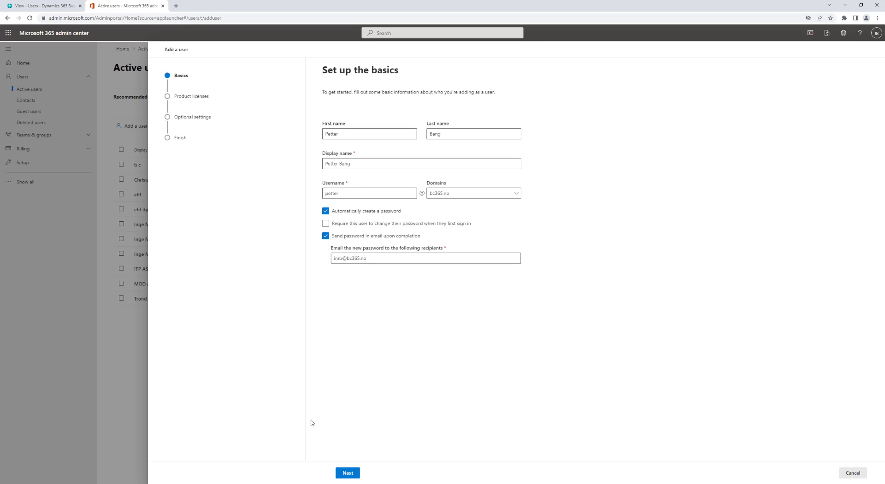
pyautogui.click(347, 474)
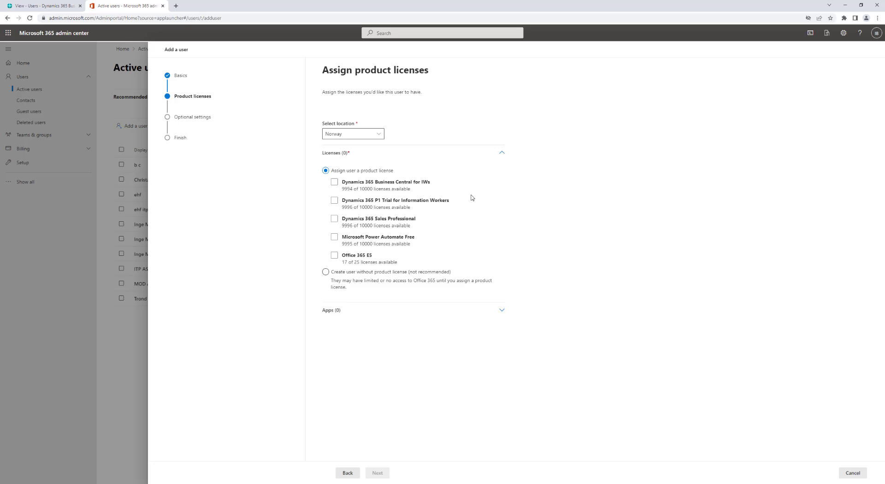
# - Assign the Business Central for IWs, Power Automate Free and Office 365 E5 licenses, then continue
pyautogui.click(424, 182)
pyautogui.click(421, 183)
pyautogui.click(334, 182)
pyautogui.click(334, 238)
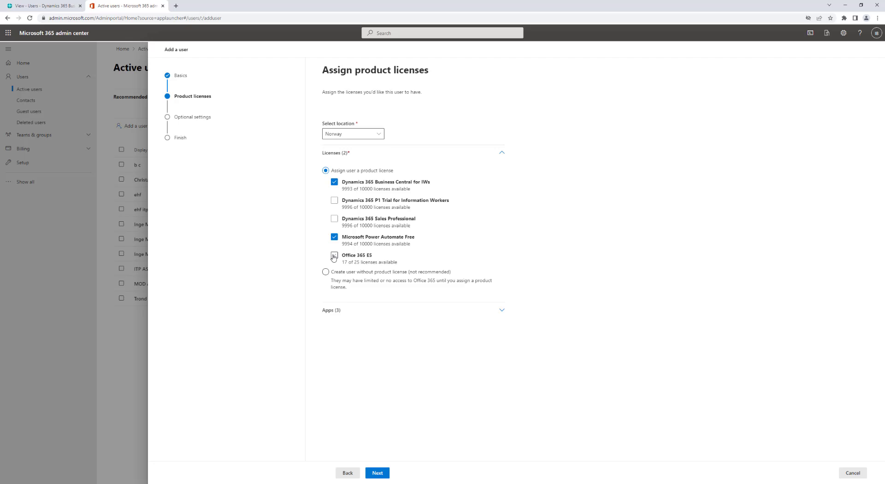
pyautogui.click(335, 256)
pyautogui.click(380, 473)
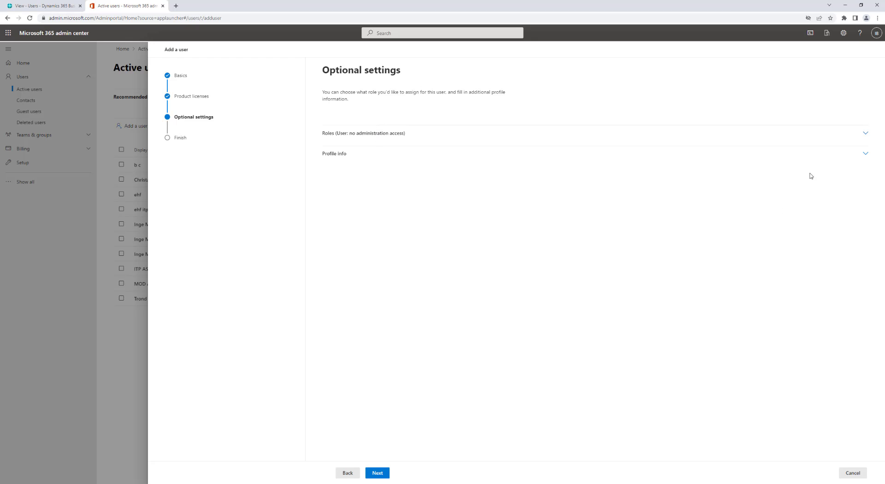
# - Review the admin roles by category, keeping User (no admin center access)
pyautogui.click(864, 134)
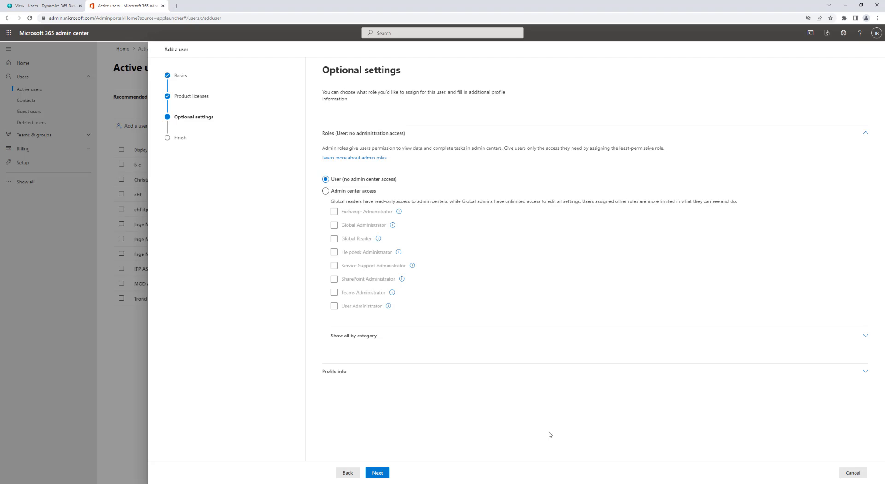
pyautogui.click(866, 339)
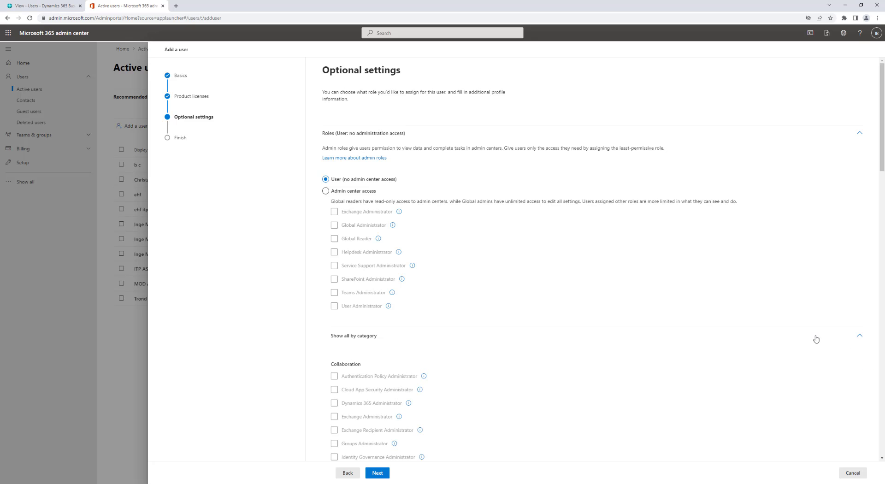
pyautogui.scroll(-5, 488, 393)
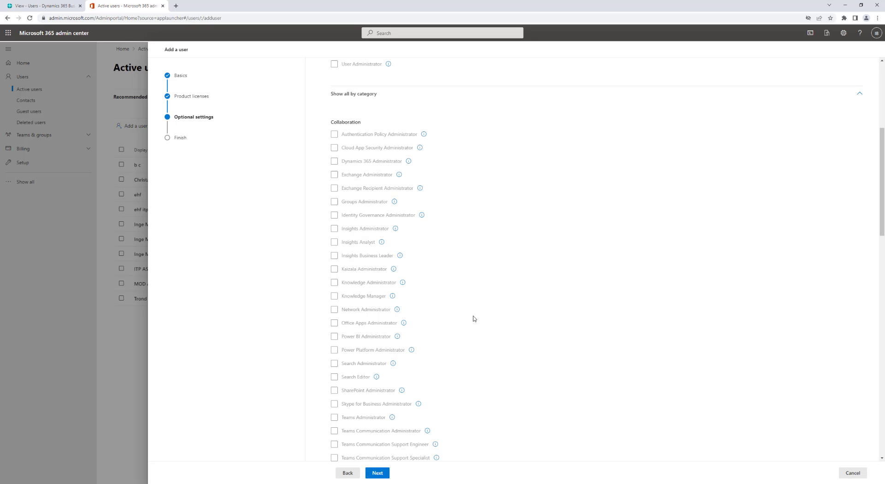
pyautogui.scroll(-5, 475, 318)
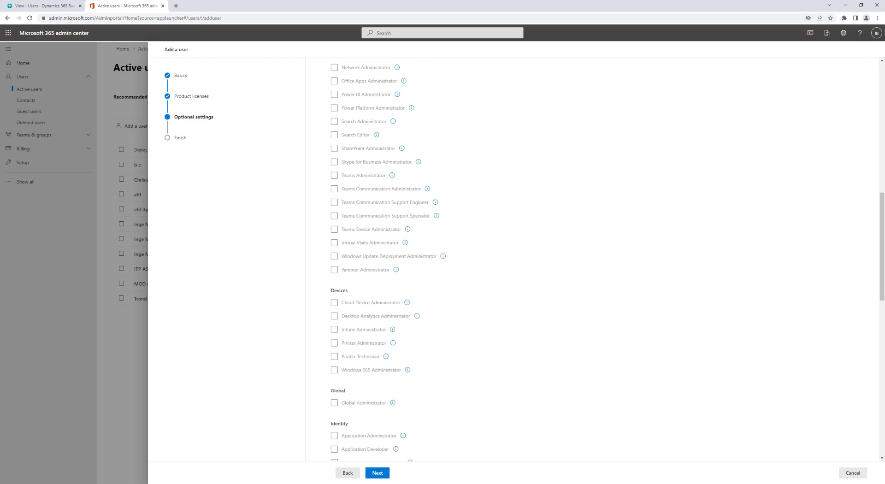
# - Go to Review and finish, then click Finish adding to create the licensed user
pyautogui.click(378, 474)
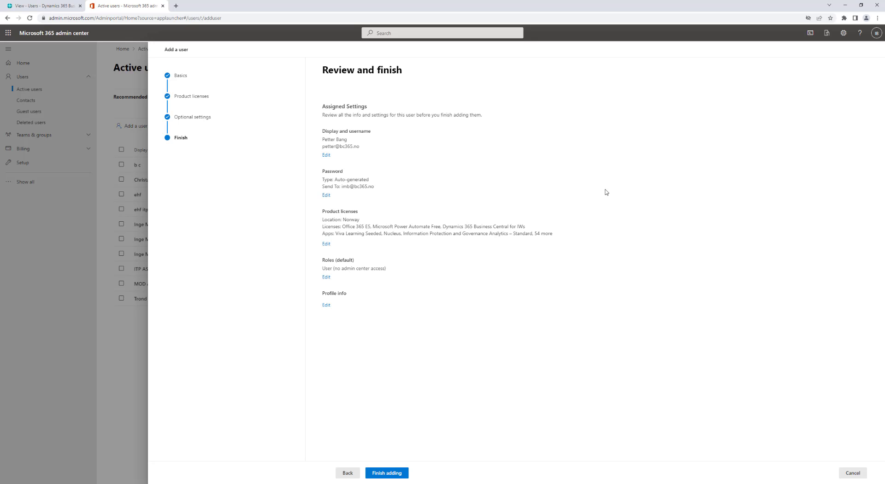
pyautogui.click(386, 474)
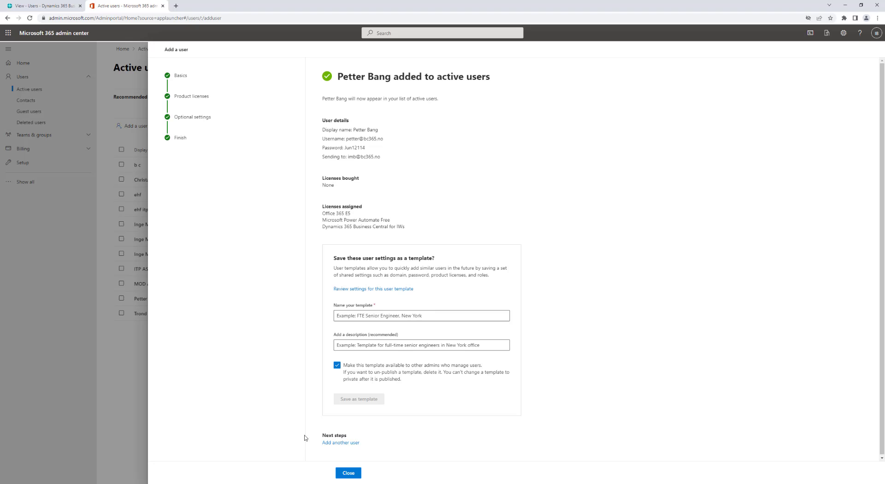
# - Close the confirmation panel and dismiss the 'Add users from any page' callout
pyautogui.click(348, 473)
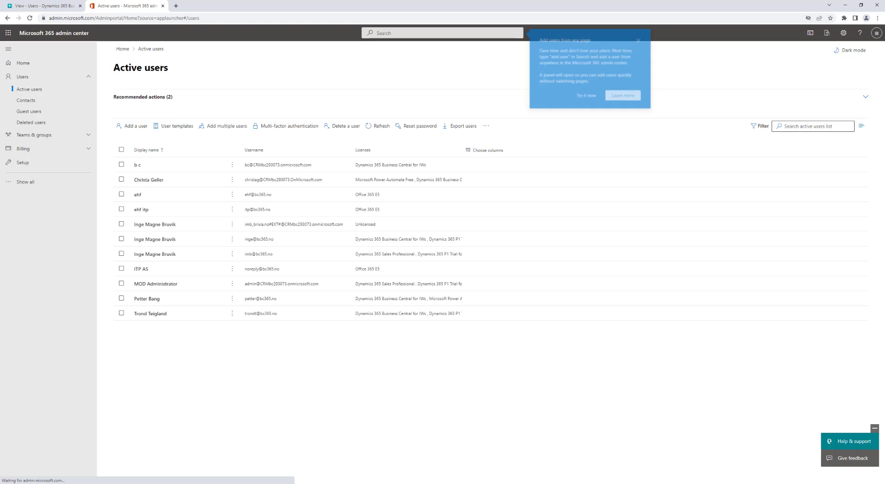
pyautogui.click(643, 38)
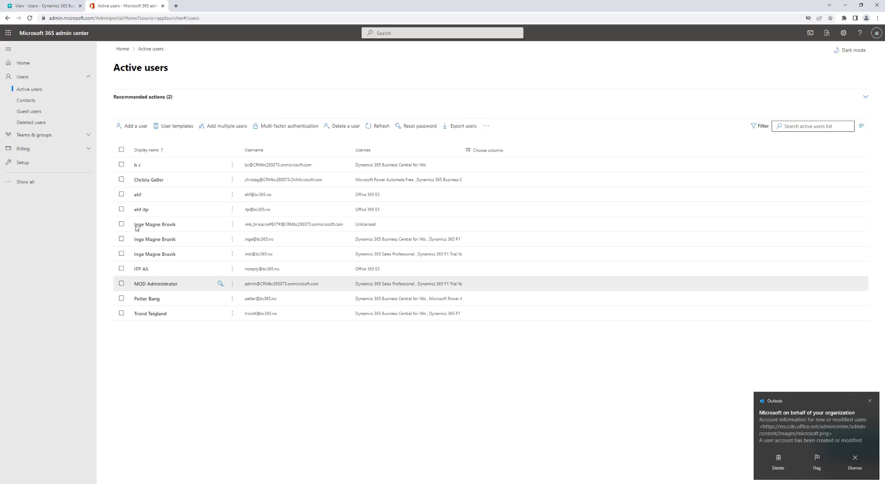
# - In the Business Central tab, choose Process > Update users from Microsoft 365
pyautogui.click(58, 6)
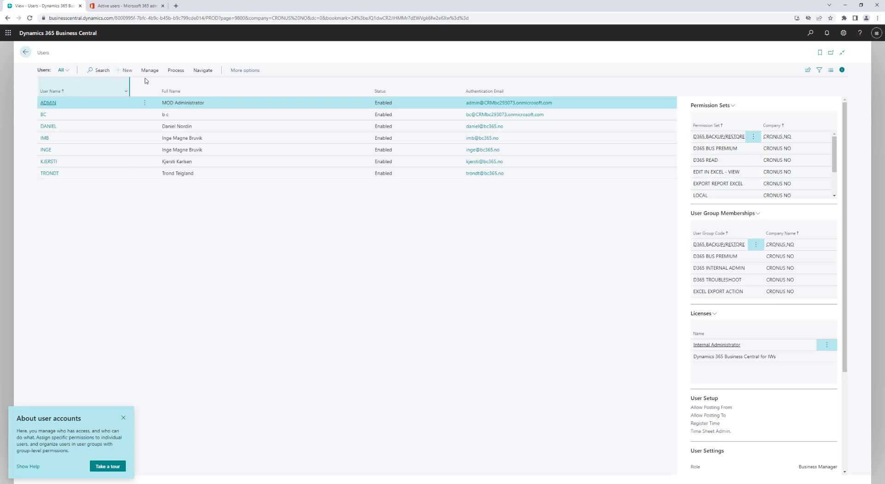
pyautogui.click(173, 70)
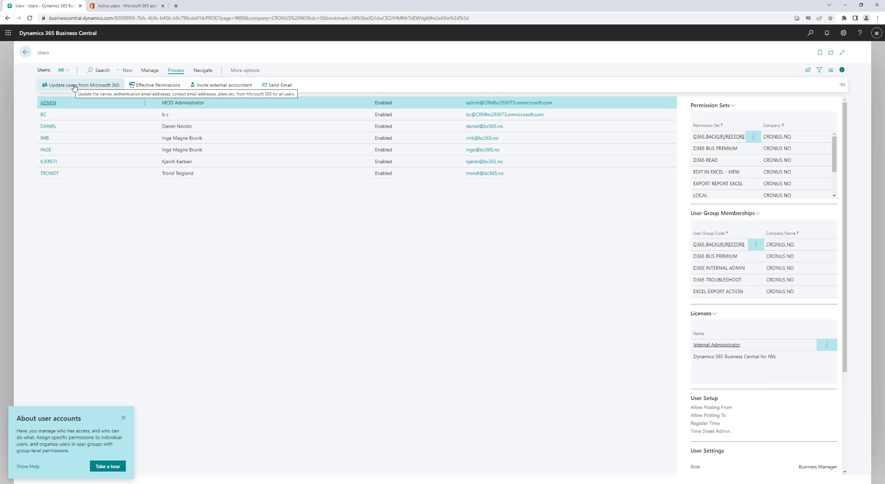
pyautogui.click(73, 87)
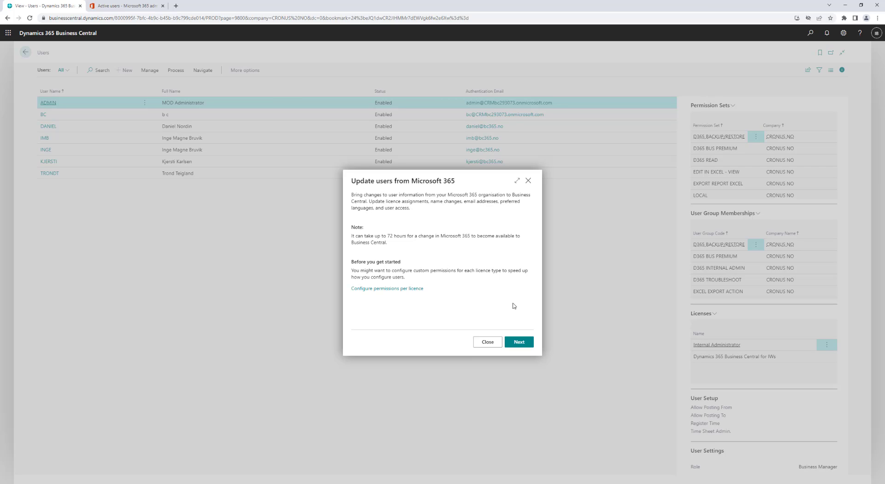
# - Review the 8 pending Microsoft 365 user updates and apply them to Business Central
pyautogui.click(521, 345)
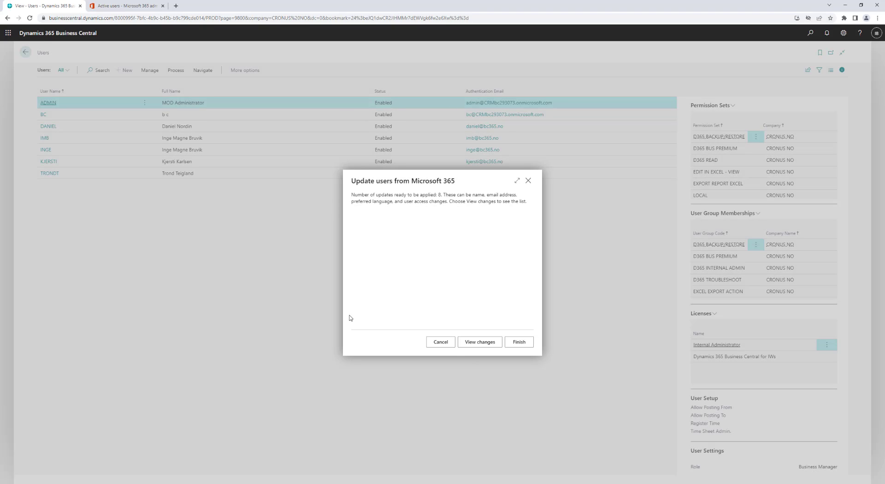
pyautogui.click(478, 344)
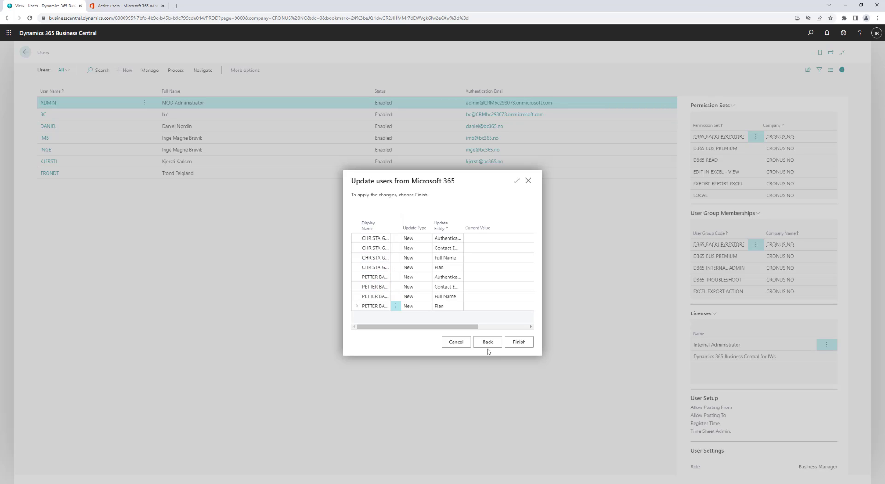
pyautogui.click(520, 345)
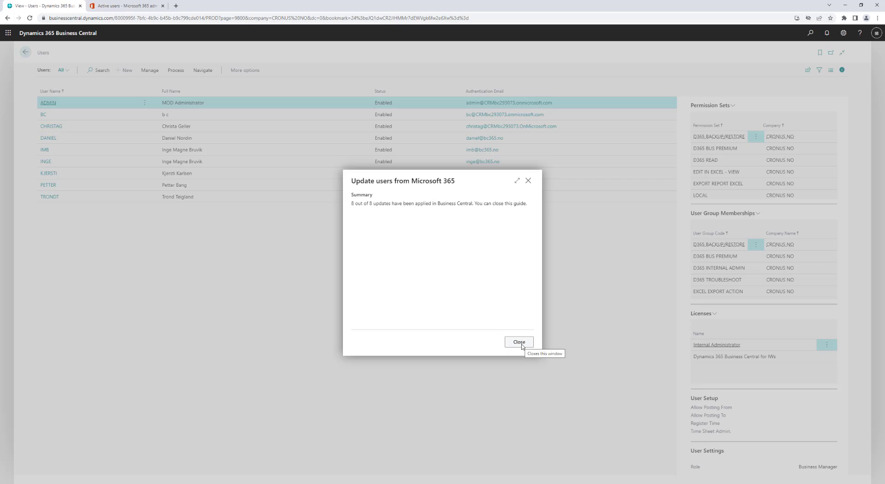
# - Close the completed update summary and open the newly synced user's User Card
pyautogui.click(520, 343)
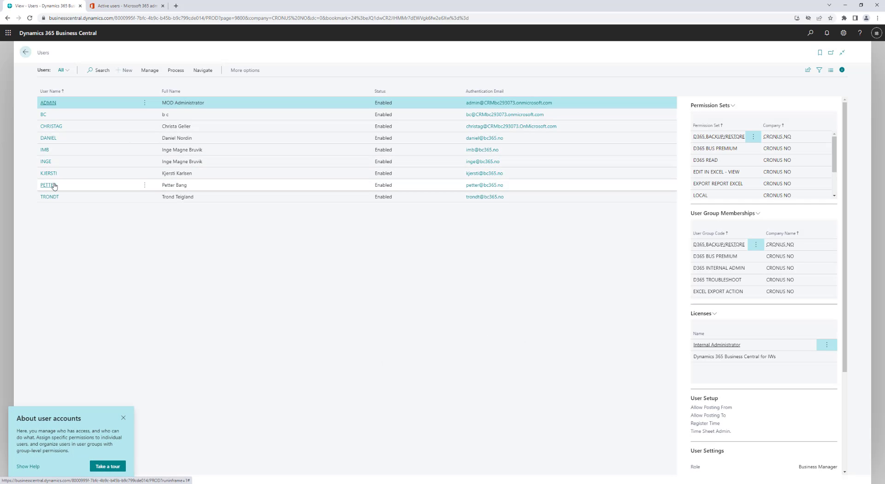
pyautogui.click(54, 186)
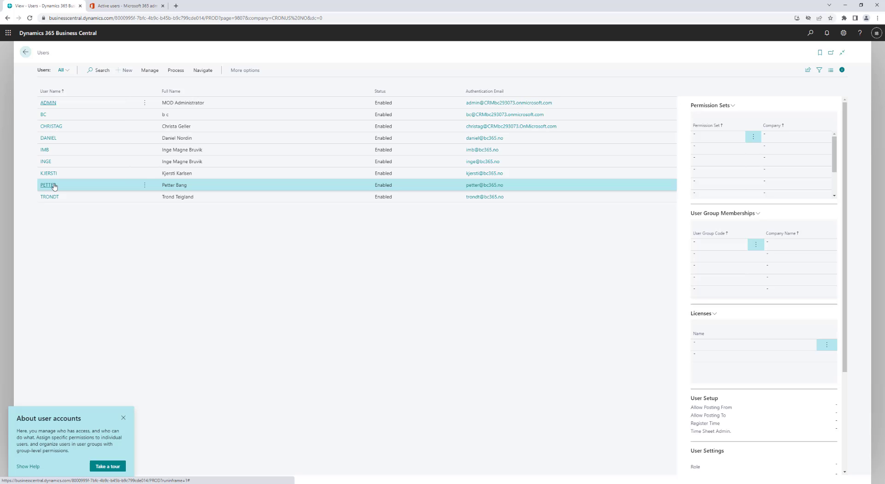